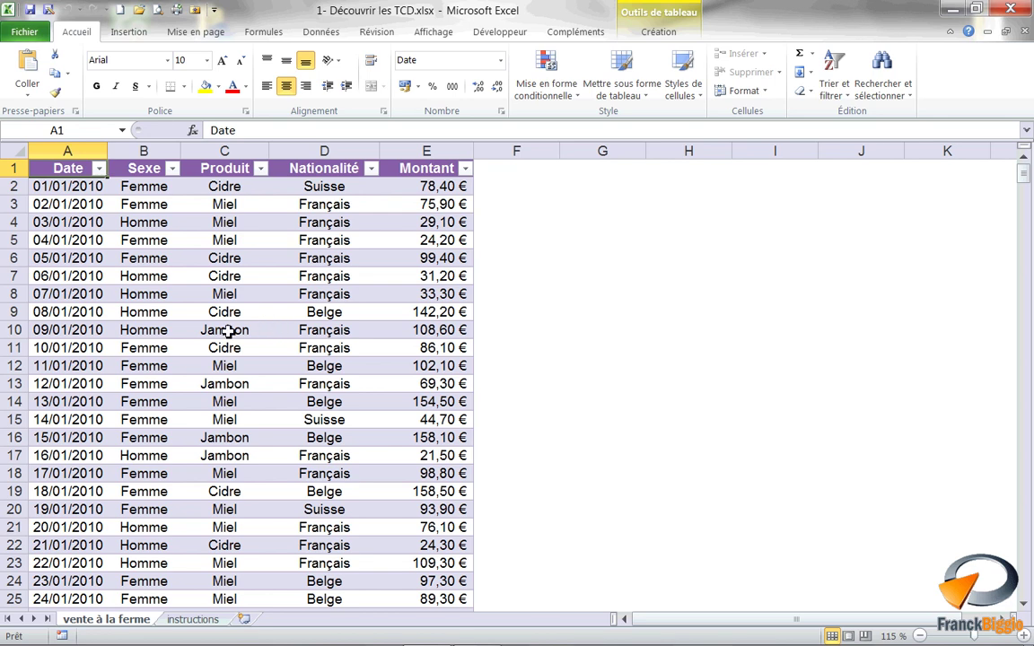
- Insert an empty pivot table from Liste_des_ventes on a new worksheet, Feuil4
{"action": "left_click", "coordinate": [127, 33]}
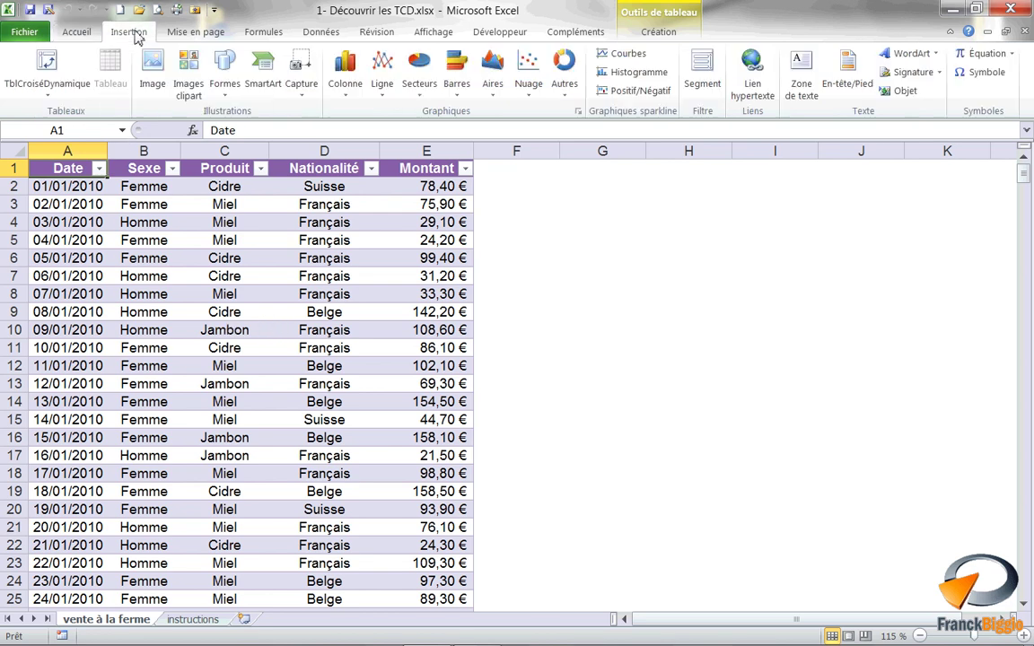
{"action": "left_click", "coordinate": [42, 86]}
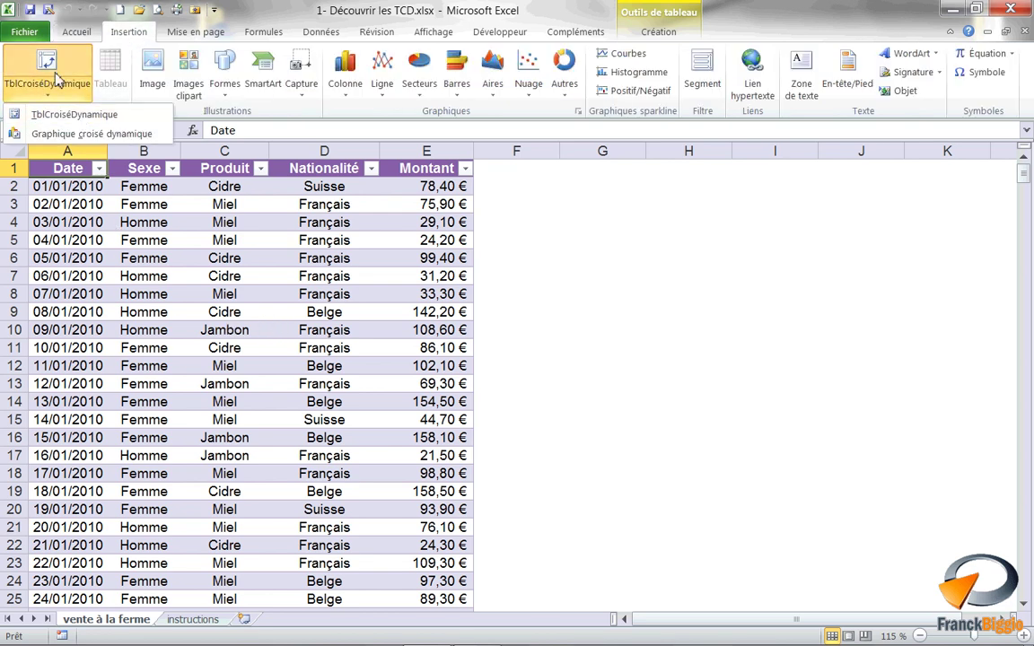
{"action": "left_click", "coordinate": [47, 70]}
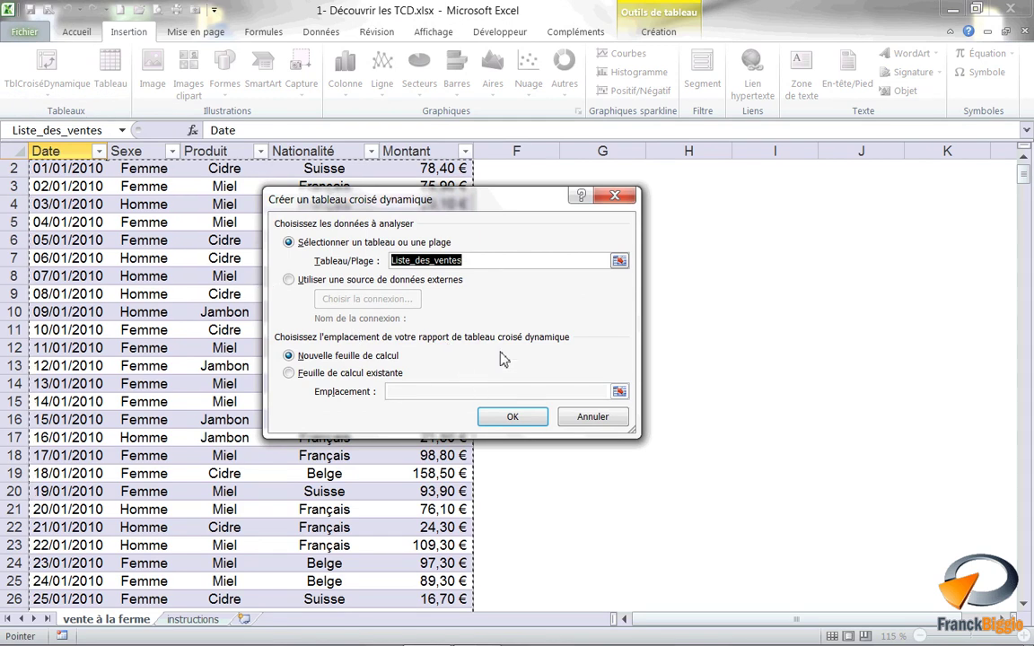
{"action": "left_click", "coordinate": [513, 418]}
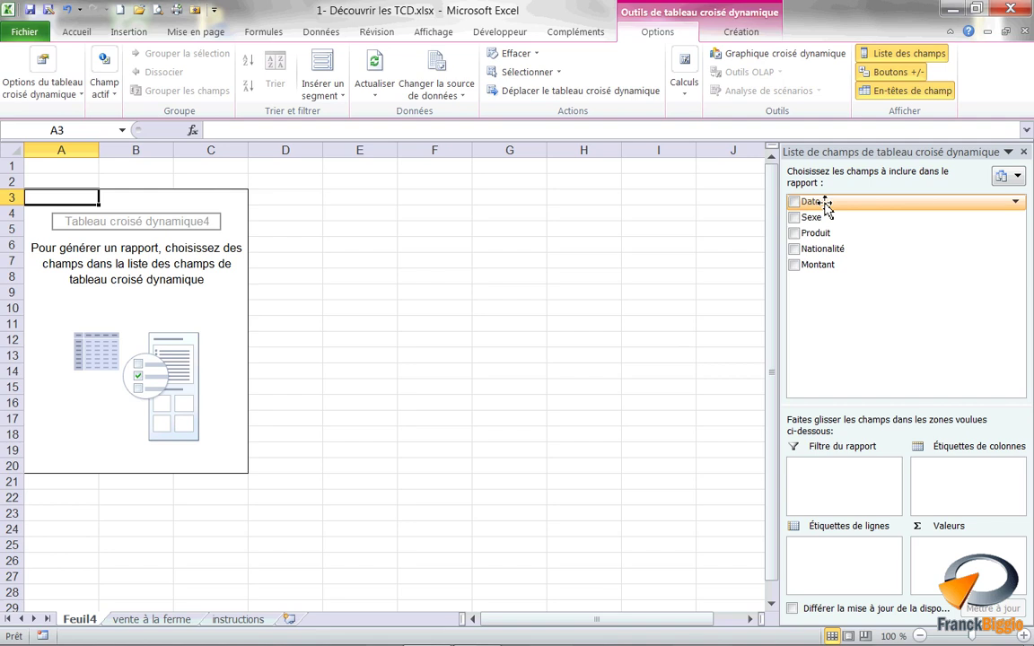
- Put the Date field in the Valeurs area, giving a Nombre de Date total of 550
{"action": "left_click_drag", "start_coordinate": [826, 204], "coordinate": [958, 572]}
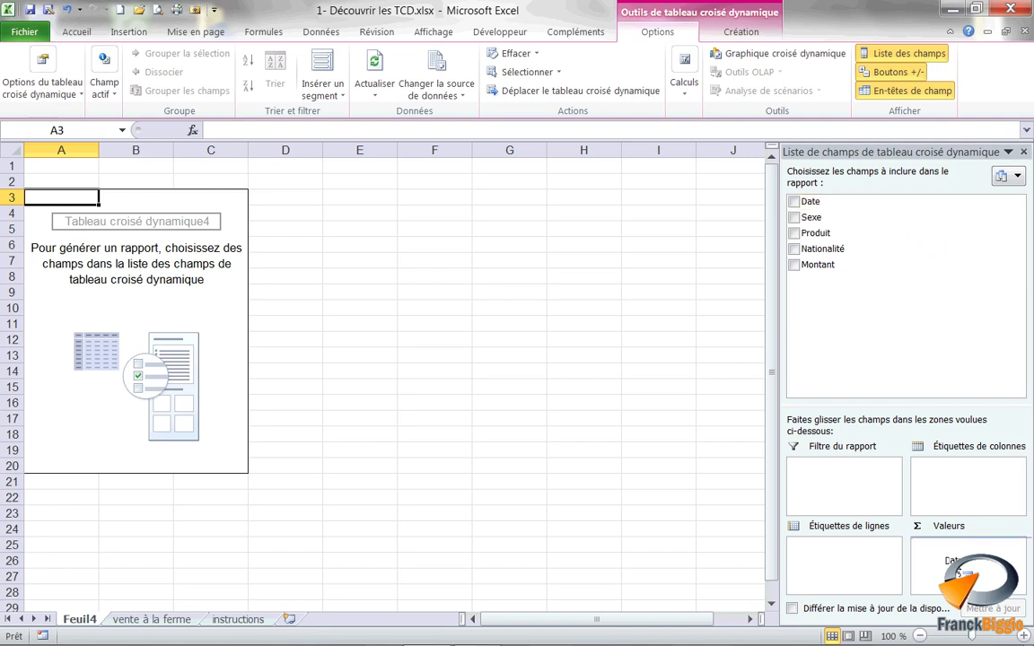
{"action": "left_click_drag", "start_coordinate": [959, 572], "coordinate": [957, 565]}
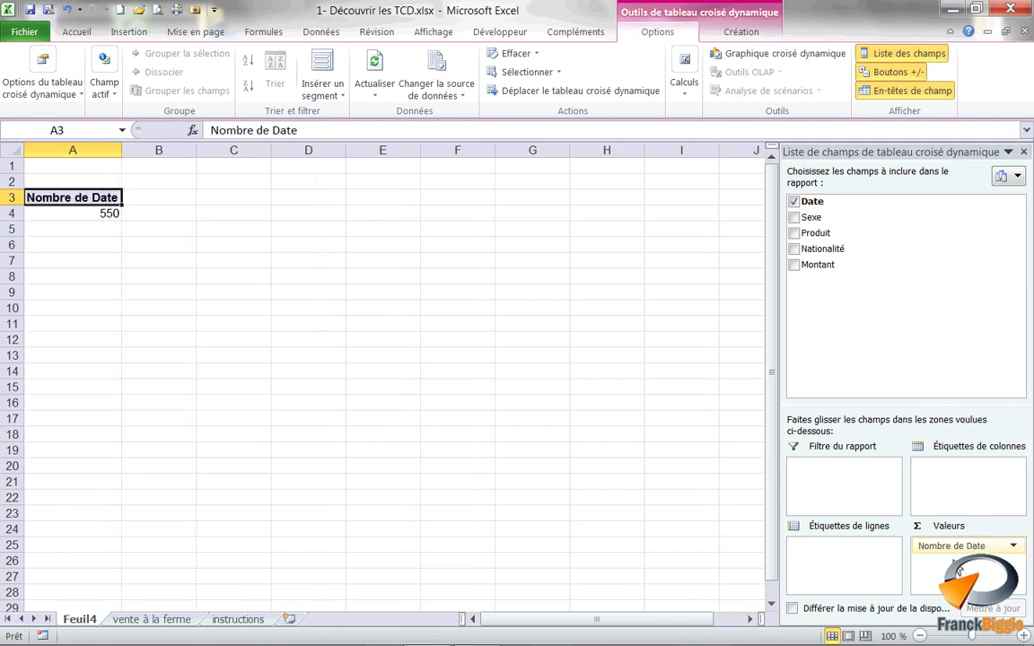
{"action": "left_click", "coordinate": [1013, 547]}
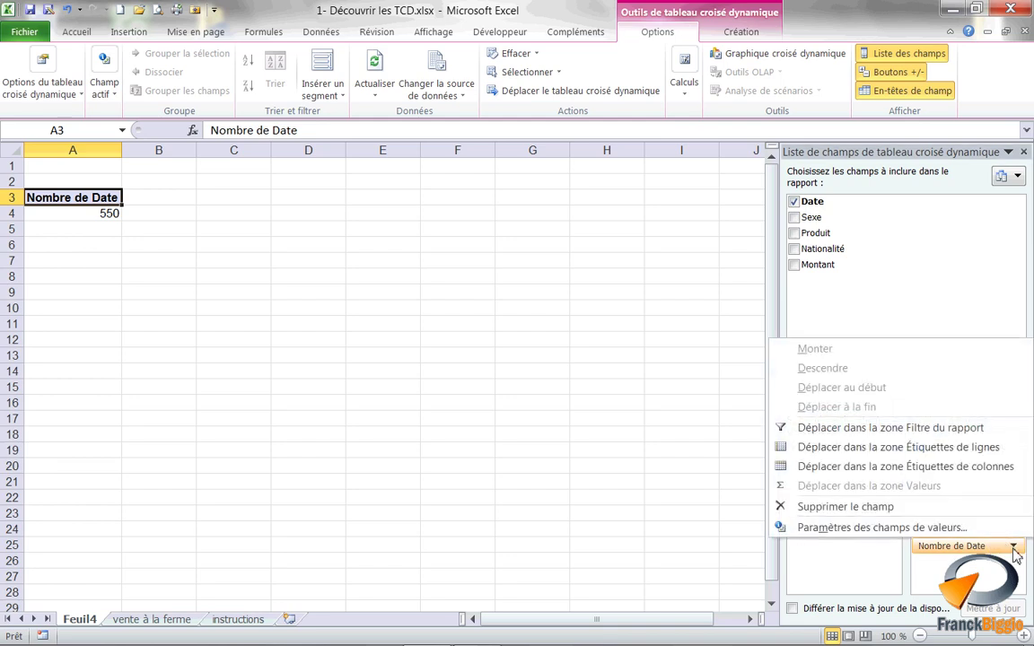
- Summarise the Date value by Max, renaming it Max de Date, and reach its number format
{"action": "left_click", "coordinate": [927, 536]}
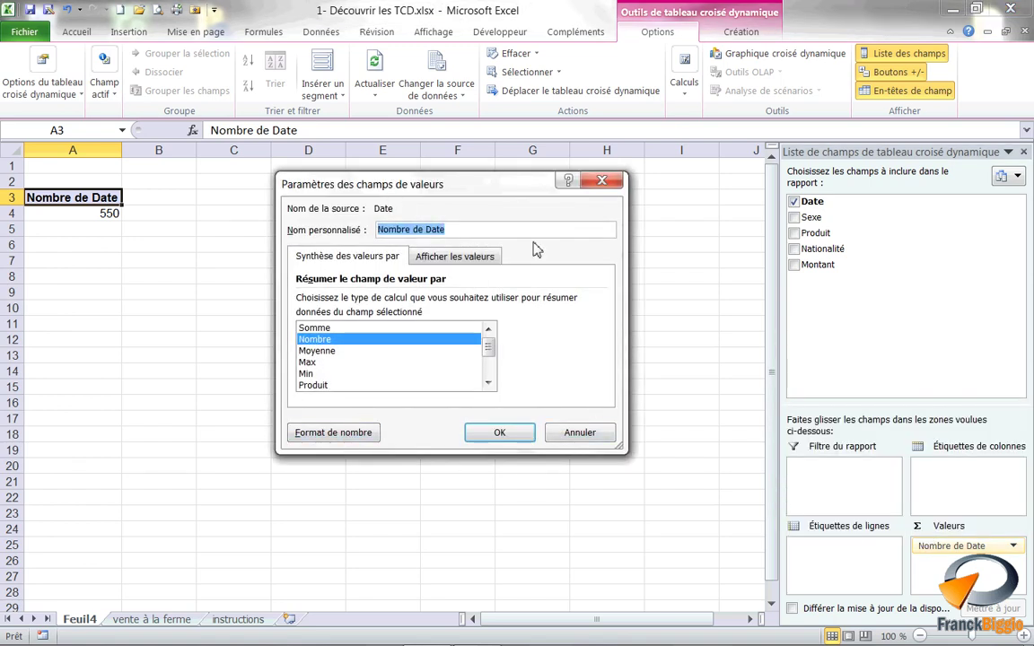
{"action": "left_click", "coordinate": [307, 362]}
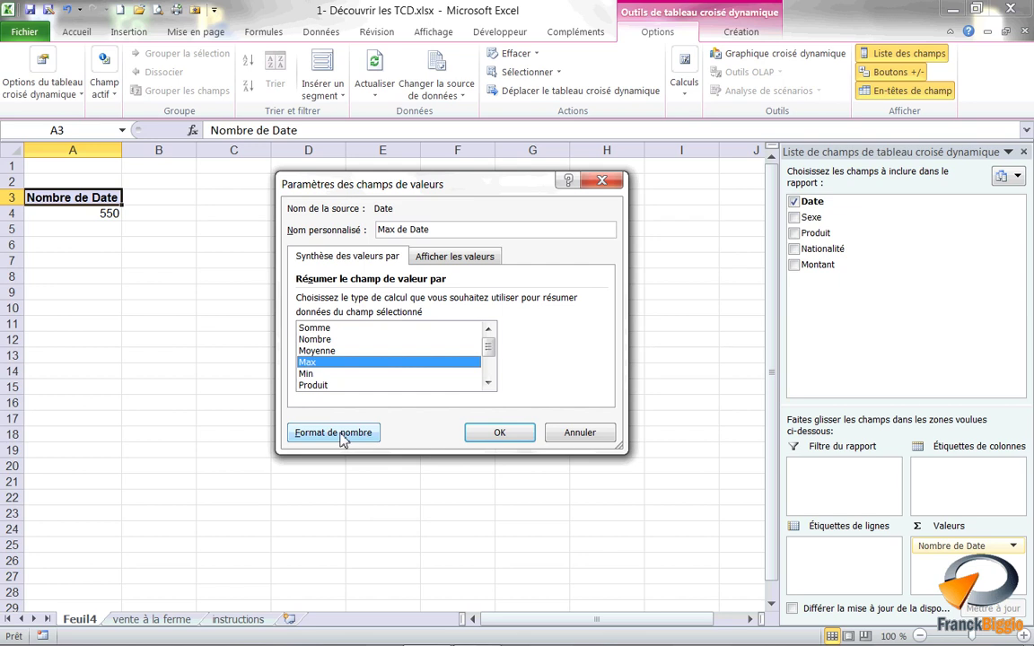
{"action": "left_click", "coordinate": [342, 437]}
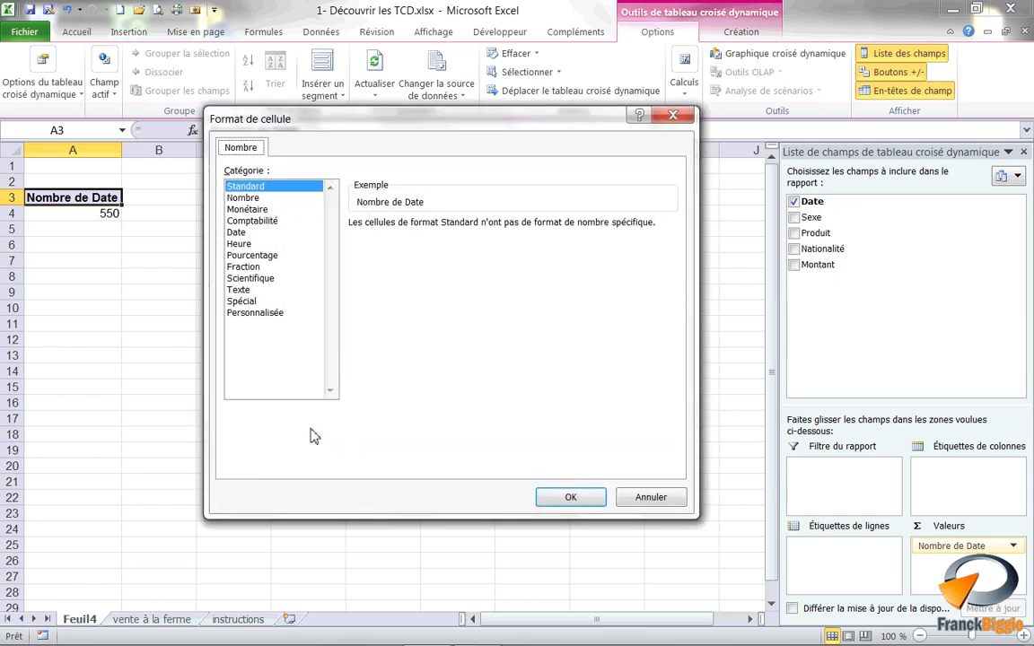
- Format Max de Date as a long weekday date, showing lundi 4 juillet 2011
{"action": "left_click", "coordinate": [239, 233]}
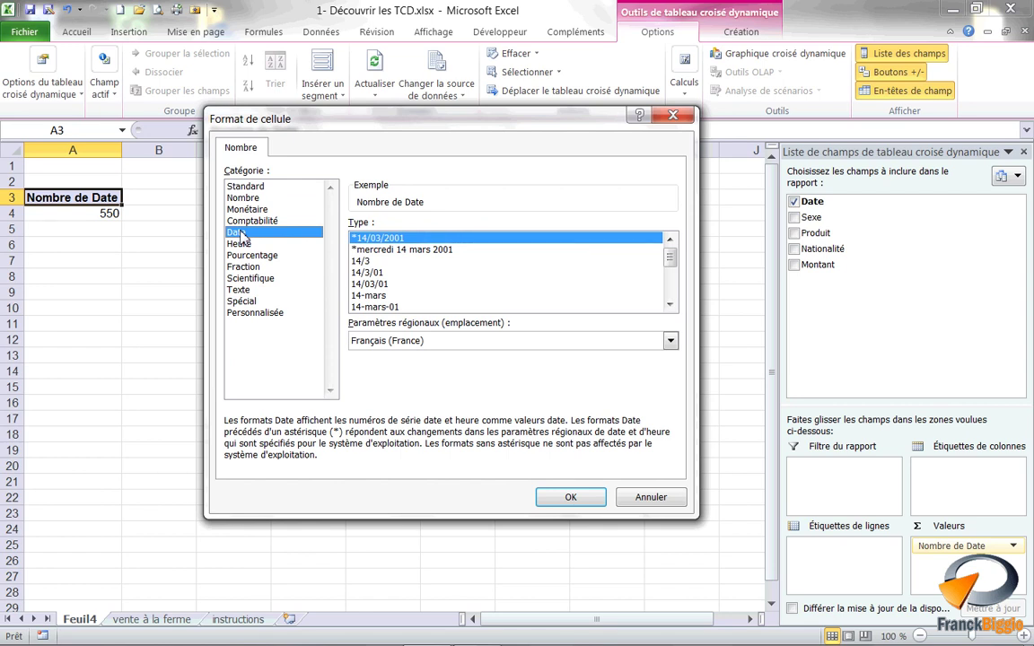
{"action": "left_click", "coordinate": [404, 249]}
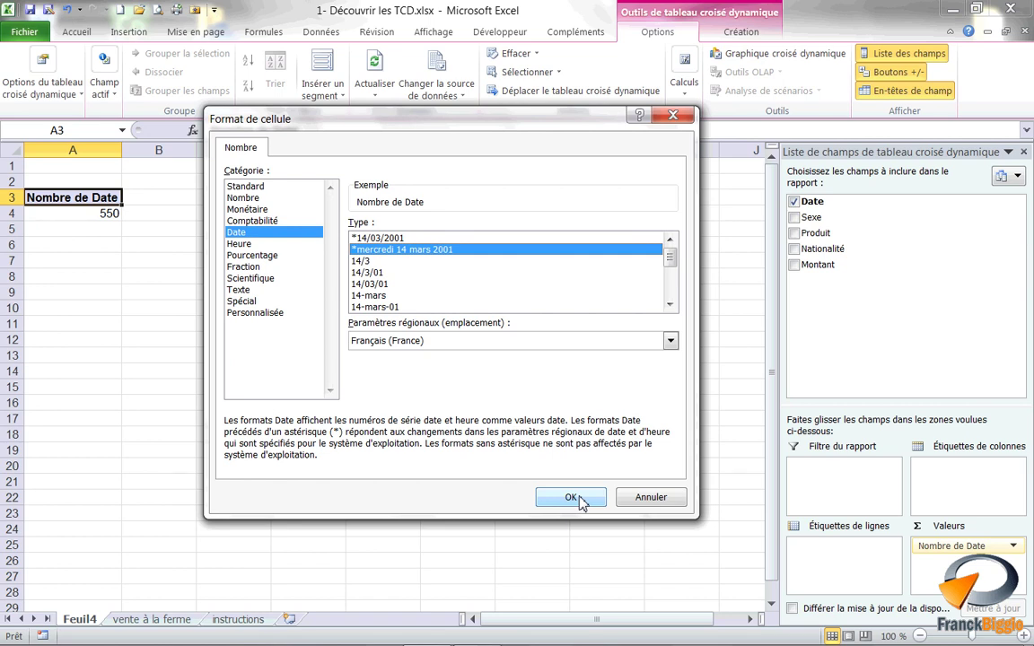
{"action": "left_click", "coordinate": [579, 500]}
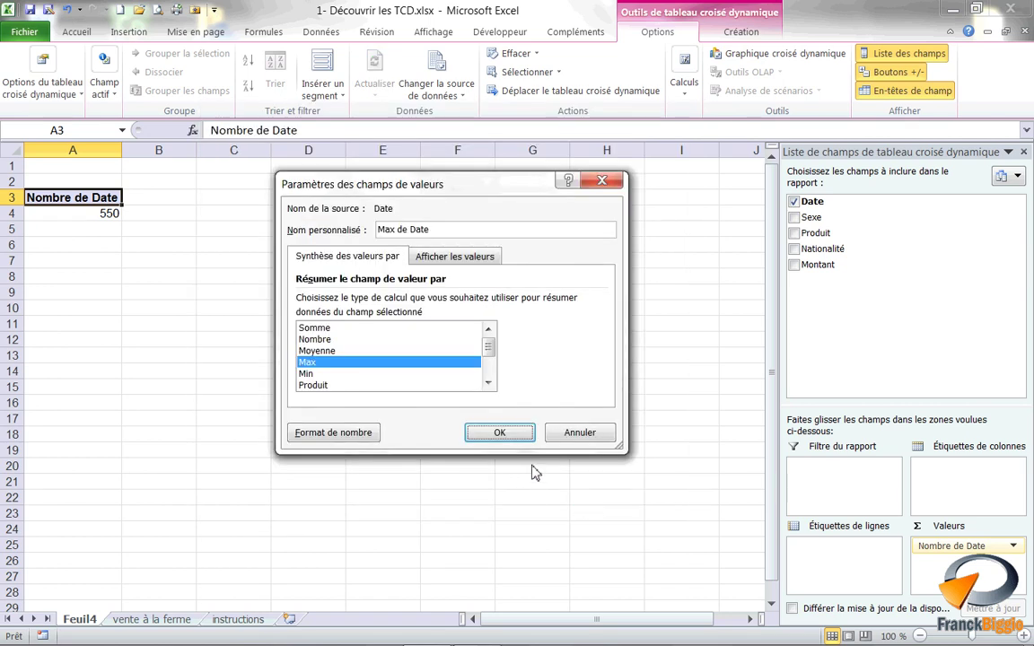
{"action": "left_click", "coordinate": [524, 436]}
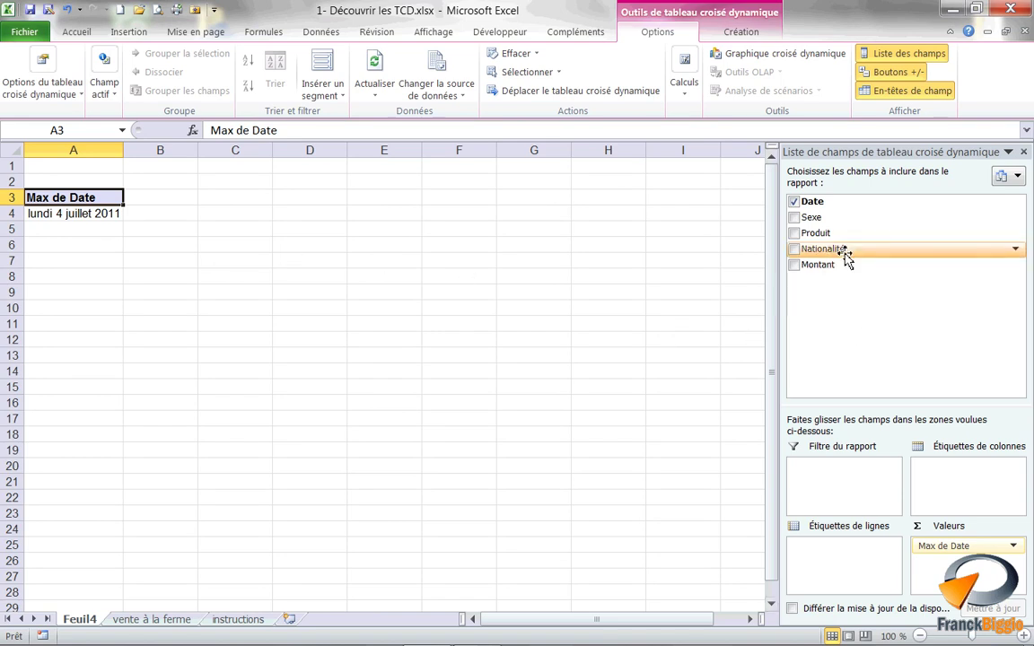
- Add Nationalité as row labels, giving rows for Belge, Français and Suisse
{"action": "left_click_drag", "start_coordinate": [844, 254], "coordinate": [859, 577]}
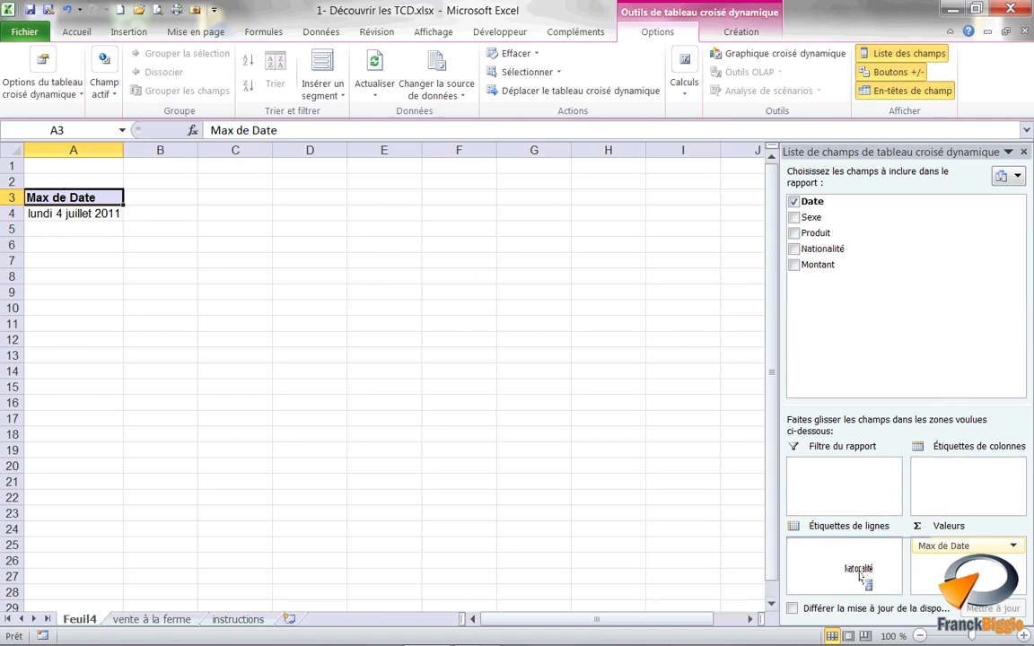
{"action": "left_click_drag", "start_coordinate": [859, 578], "coordinate": [858, 575]}
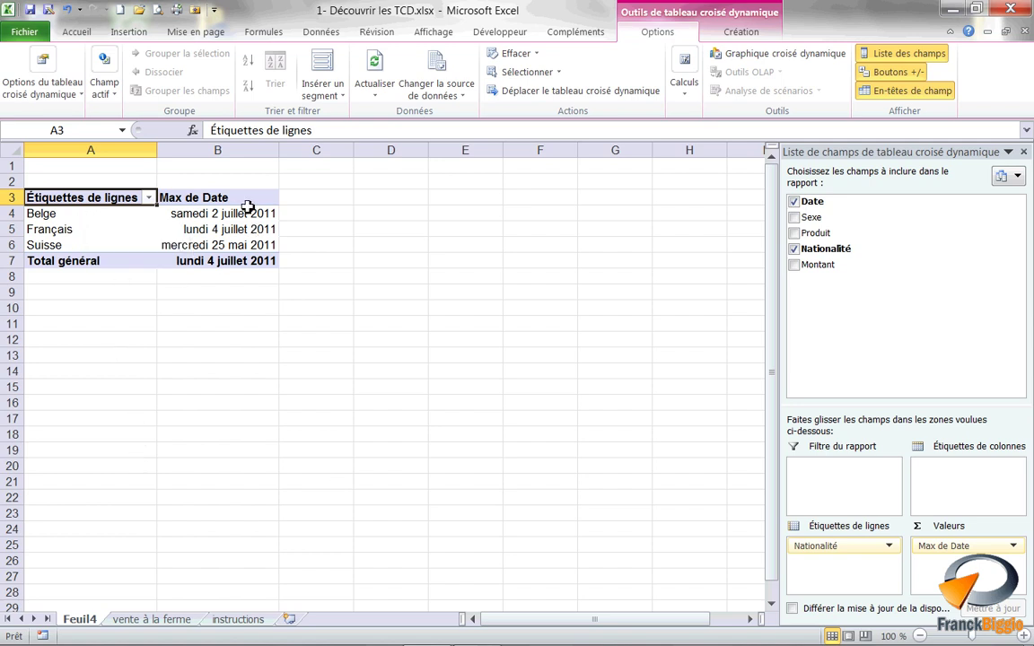
{"action": "mouse_move", "coordinate": [218, 250]}
- Rename the B3 values header to 'Date de la dernière vente' and autofit column B
{"action": "left_click", "coordinate": [198, 200]}
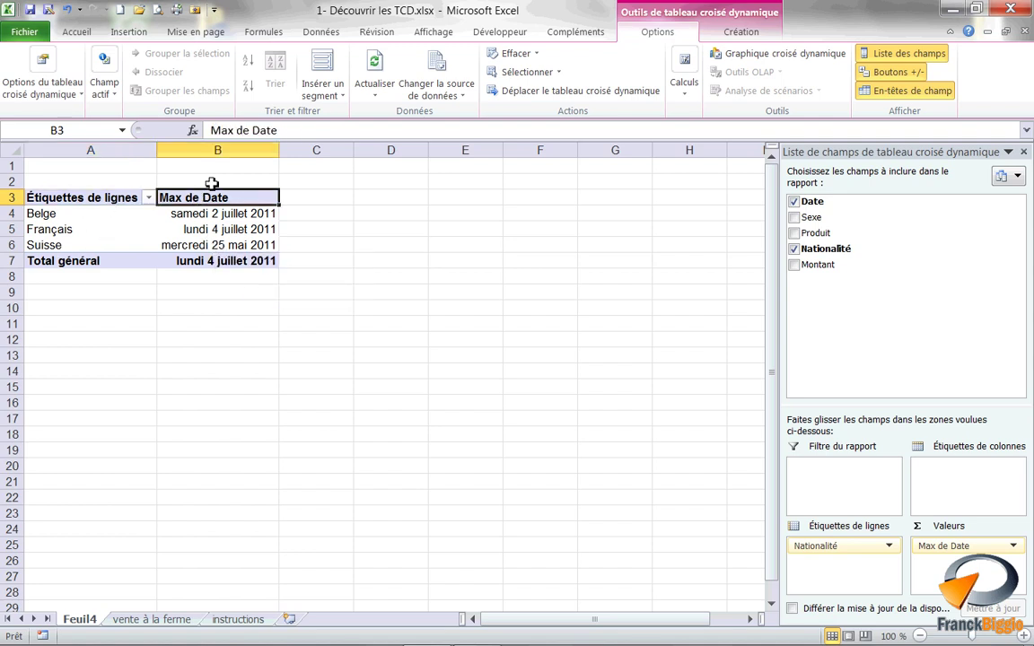
{"action": "left_click_drag", "start_coordinate": [284, 130], "coordinate": [210, 130]}
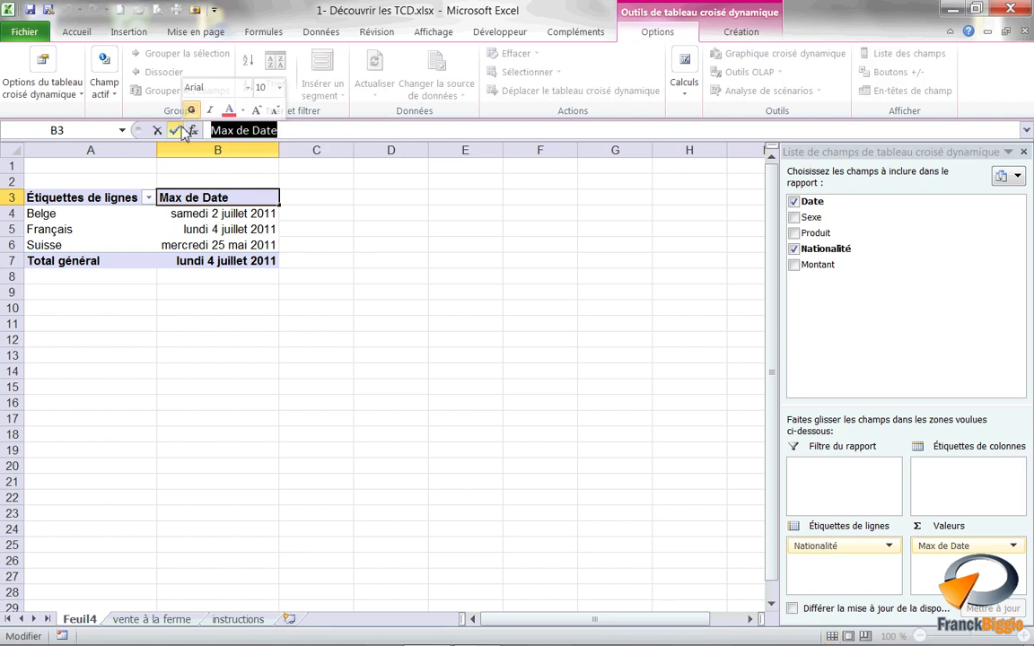
{"action": "type", "text": "D"}
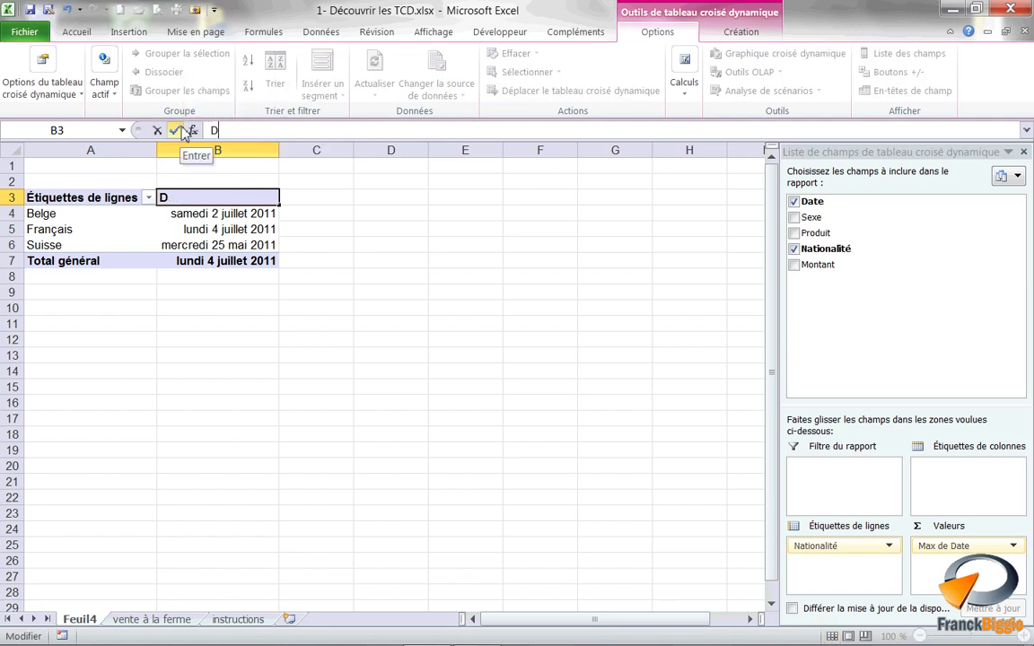
{"action": "type", "text": "ate de la dernière vente"}
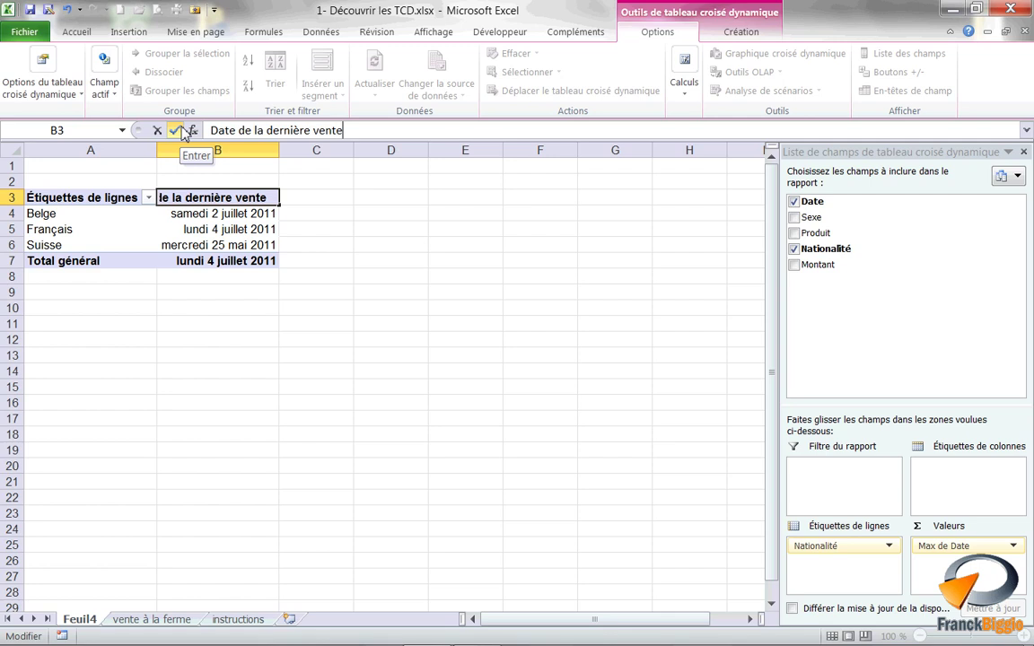
{"action": "key", "text": "Return"}
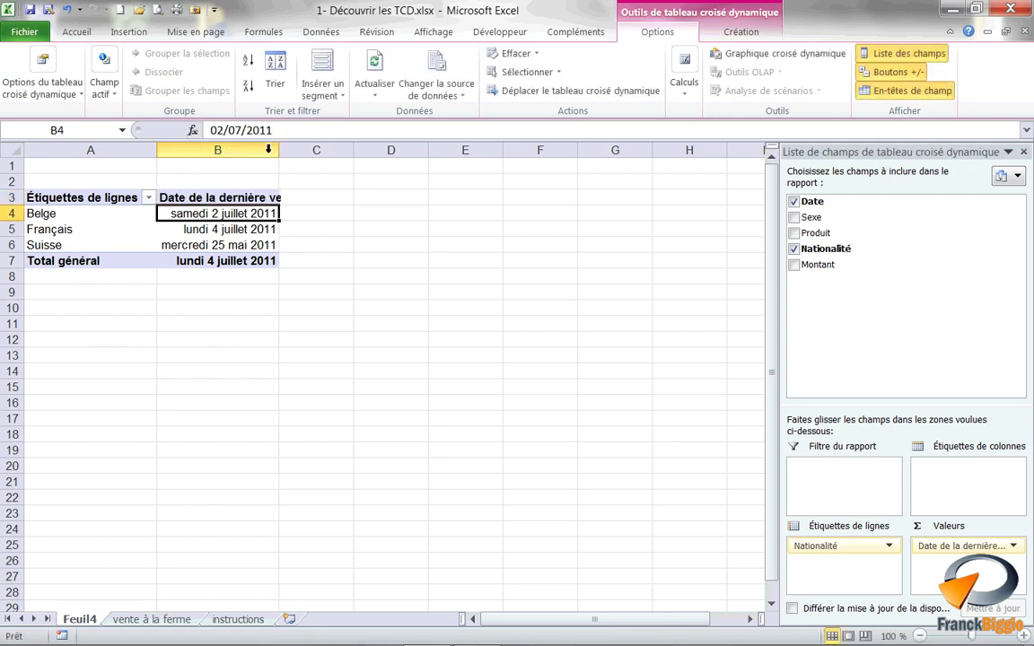
{"action": "double_click", "coordinate": [280, 154]}
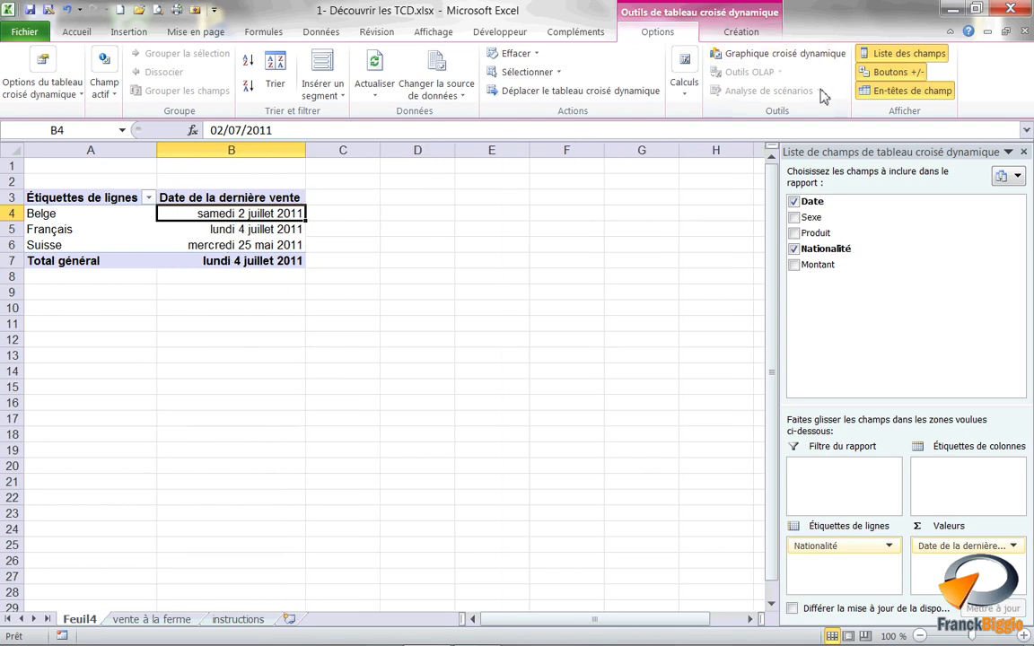
- Hide the pivot field list, the +/- buttons and the field headers
{"action": "left_click", "coordinate": [877, 56]}
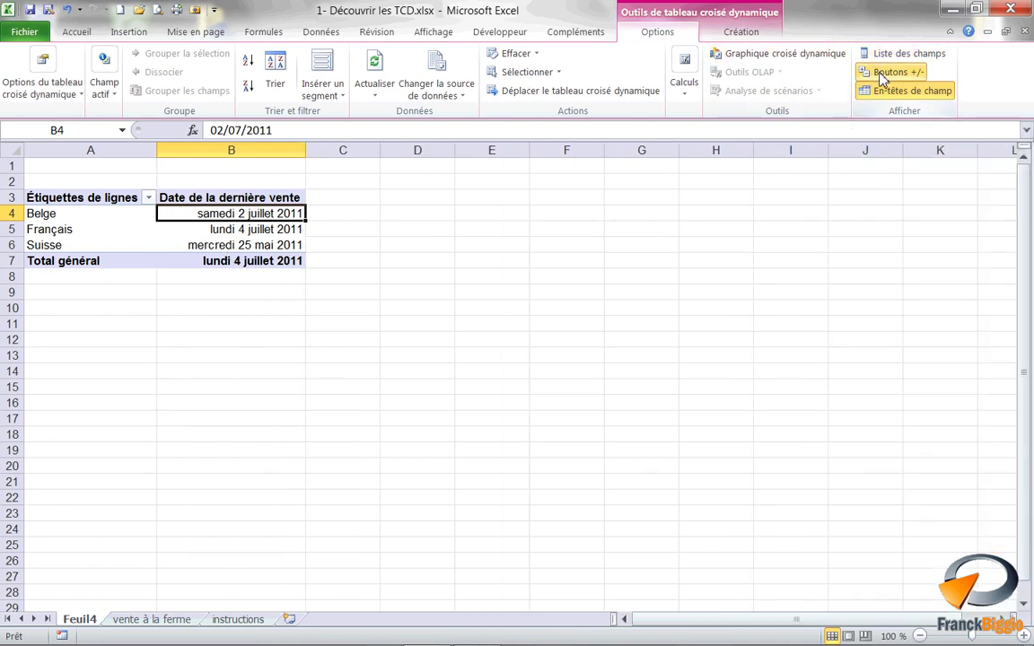
{"action": "left_click", "coordinate": [891, 71]}
{"action": "left_click", "coordinate": [882, 91]}
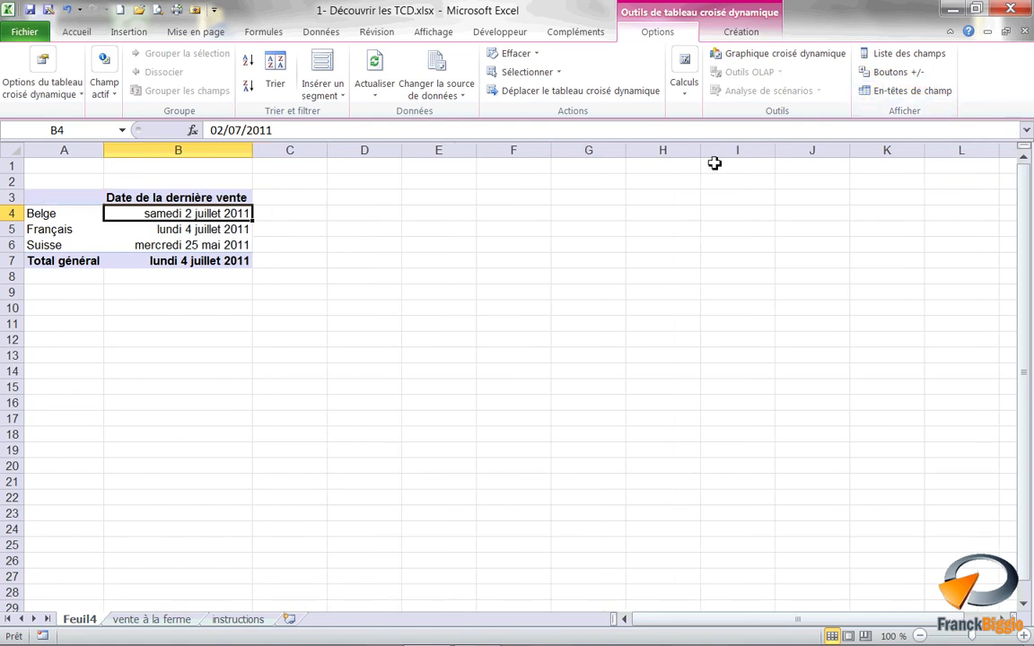
- Apply a purple medium pivot table style from the Création styles gallery
{"action": "left_click", "coordinate": [743, 34]}
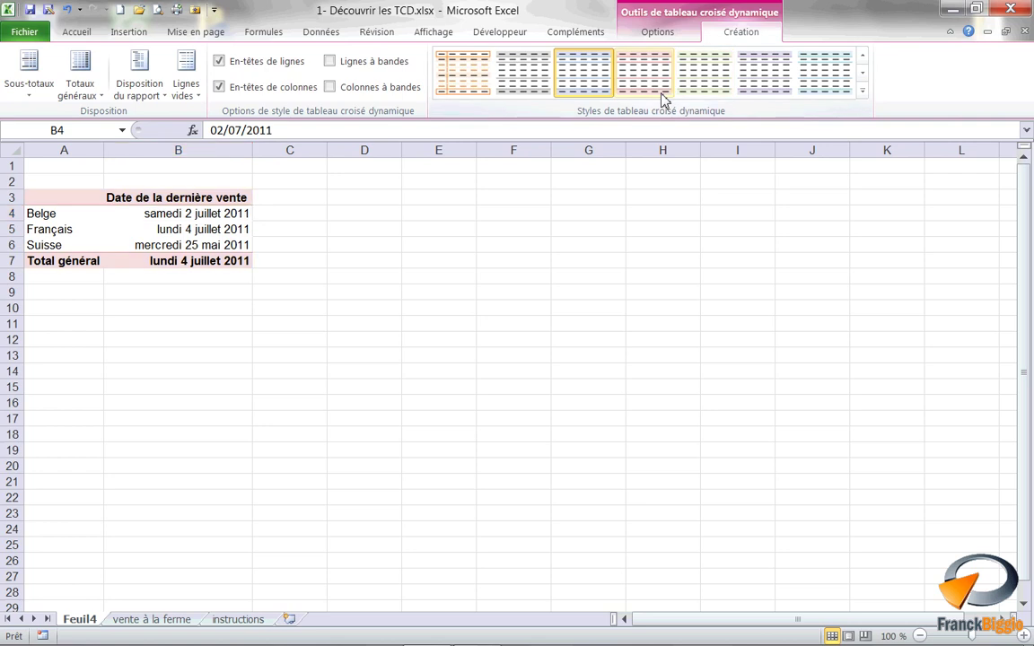
{"action": "left_click", "coordinate": [861, 90]}
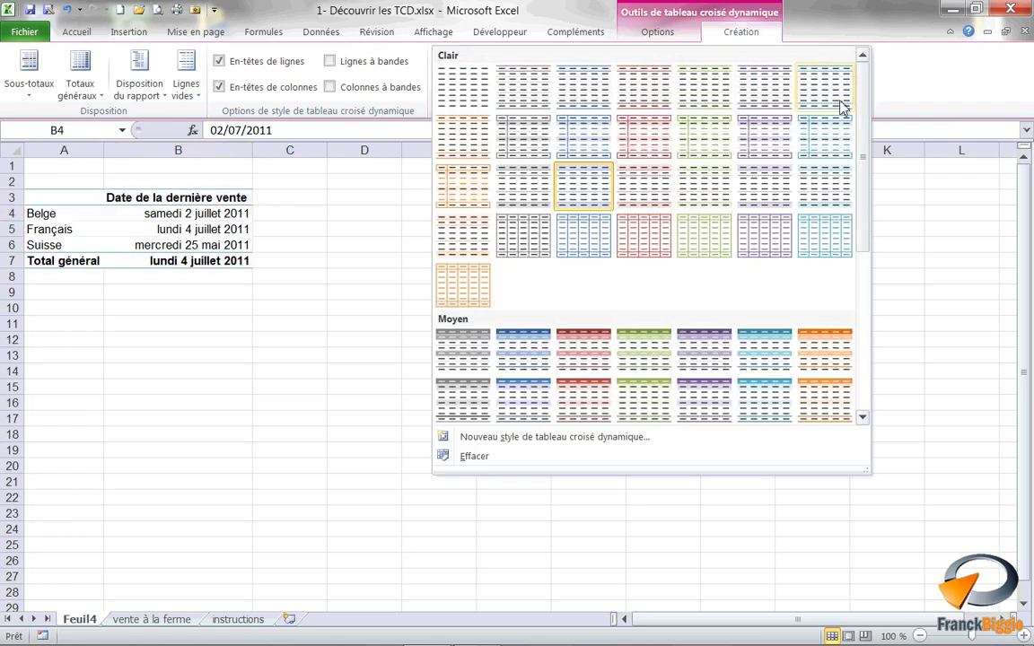
{"action": "left_click", "coordinate": [720, 363]}
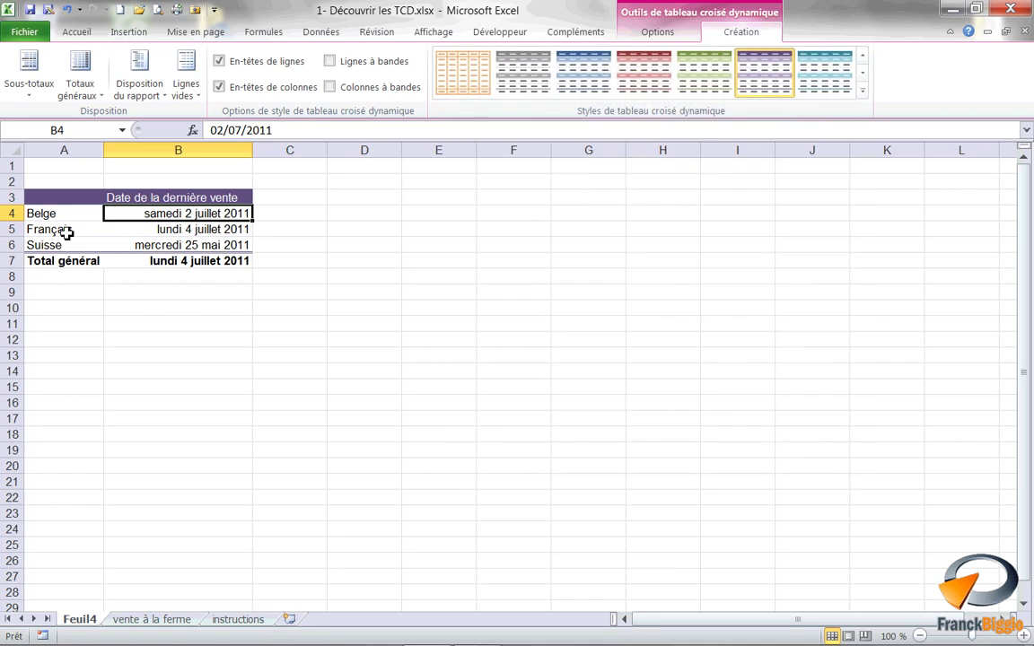
{"action": "double_click", "coordinate": [99, 262]}
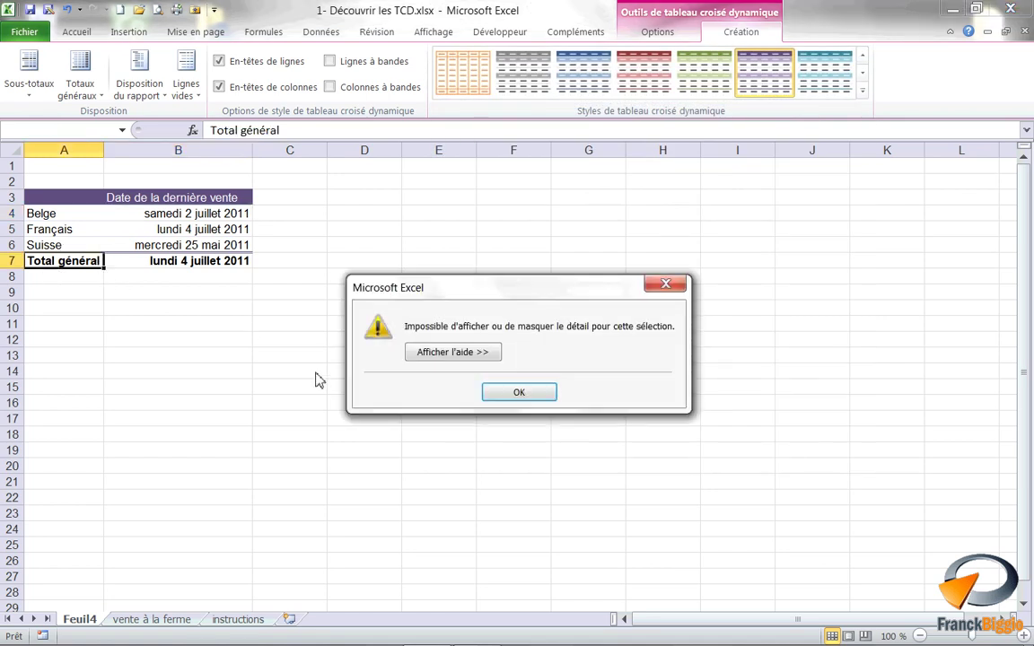
- Close the show/hide detail warning and check the finished pivot's latest sale dates
{"action": "left_click", "coordinate": [493, 393]}
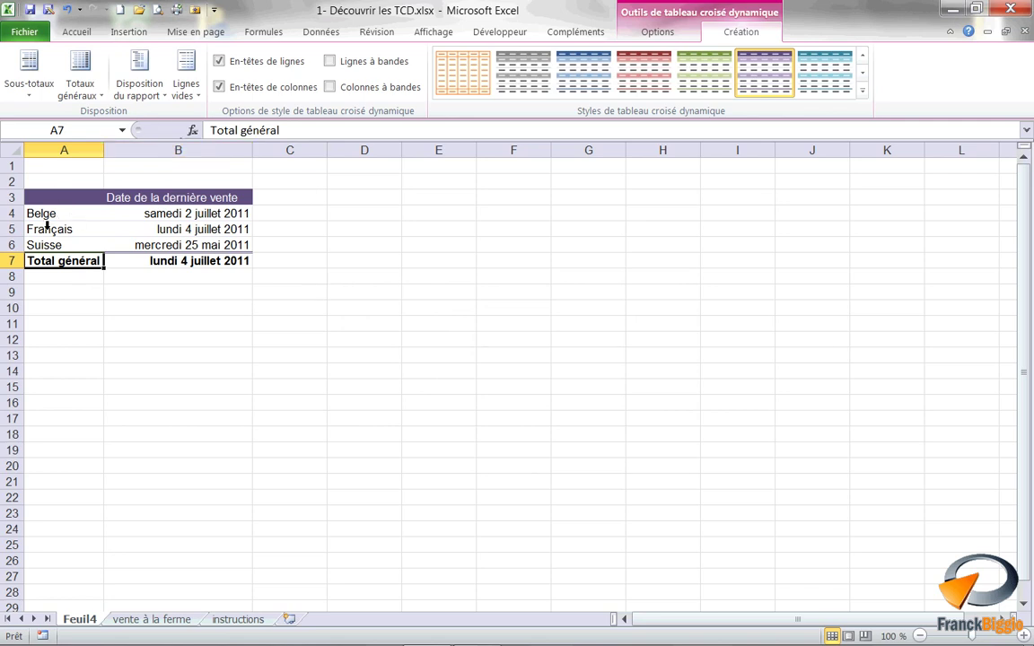
{"action": "mouse_move", "coordinate": [145, 235]}
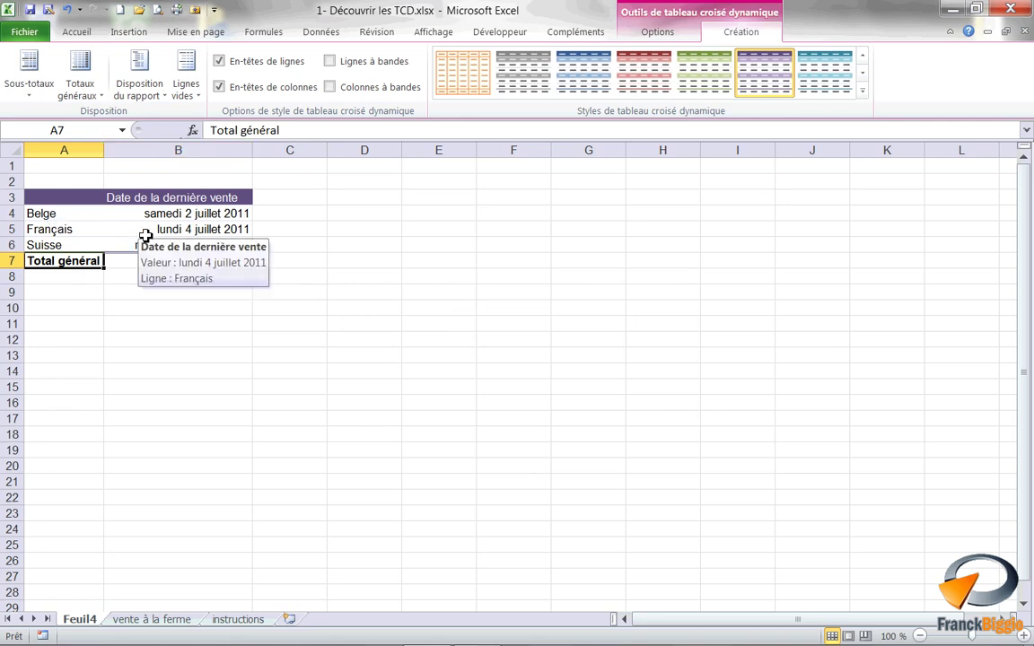